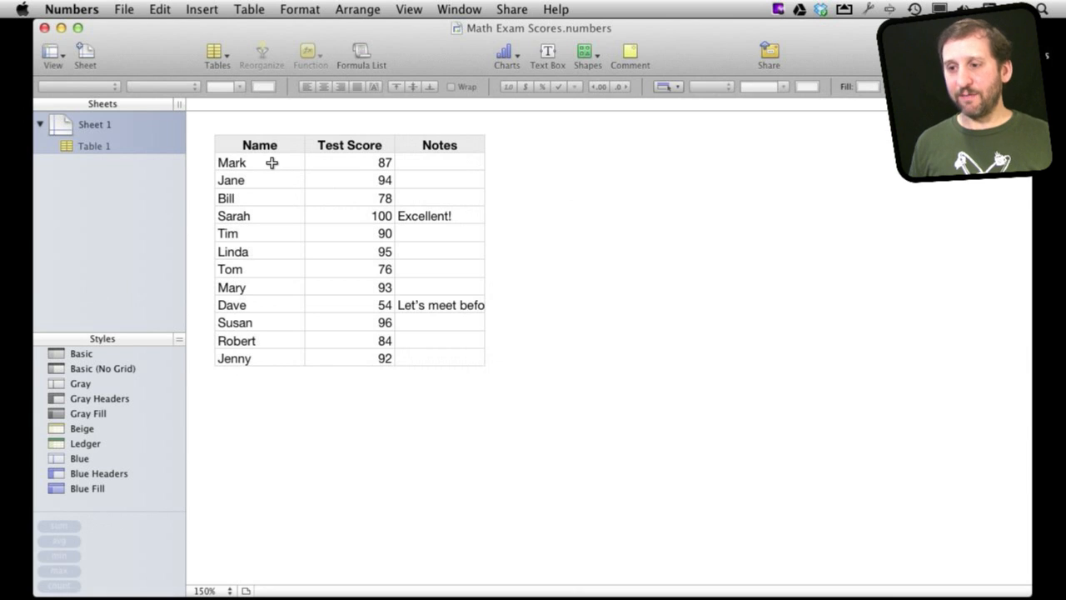
left_click(343, 163)
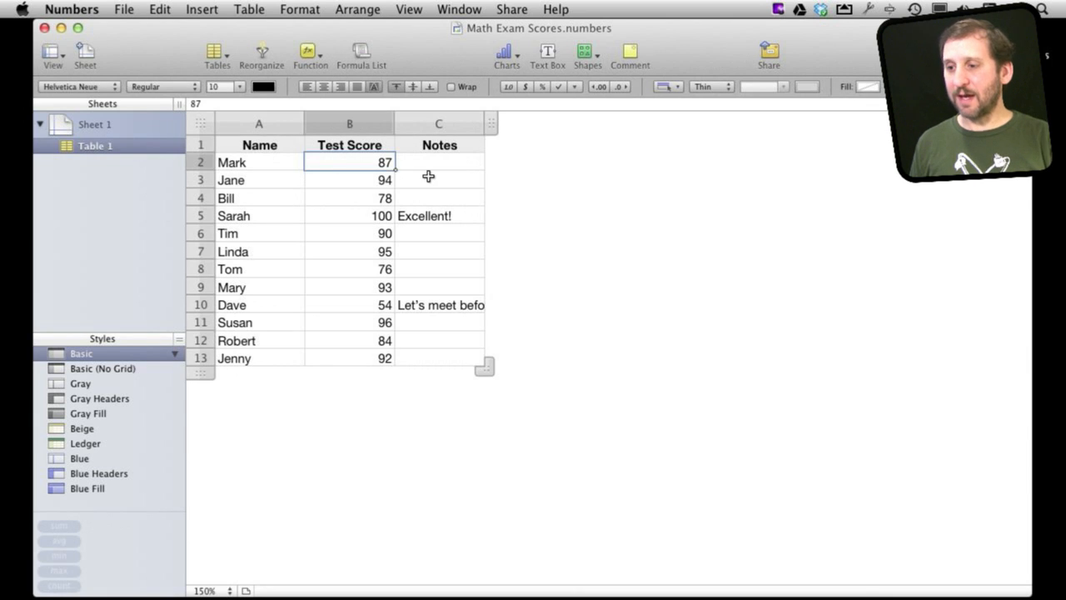
left_click(424, 218)
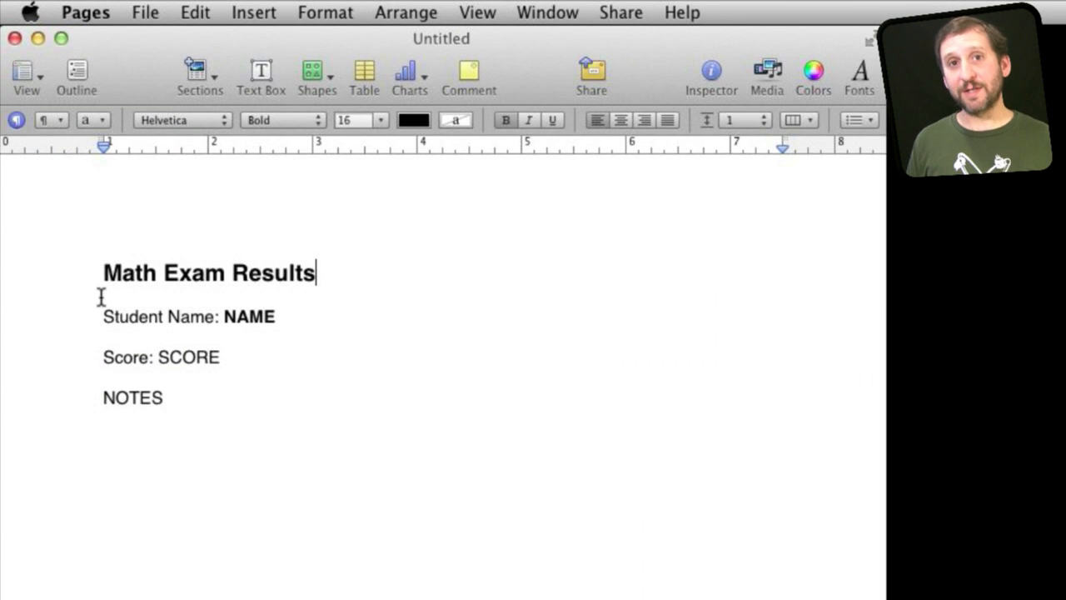
left_click(260, 317)
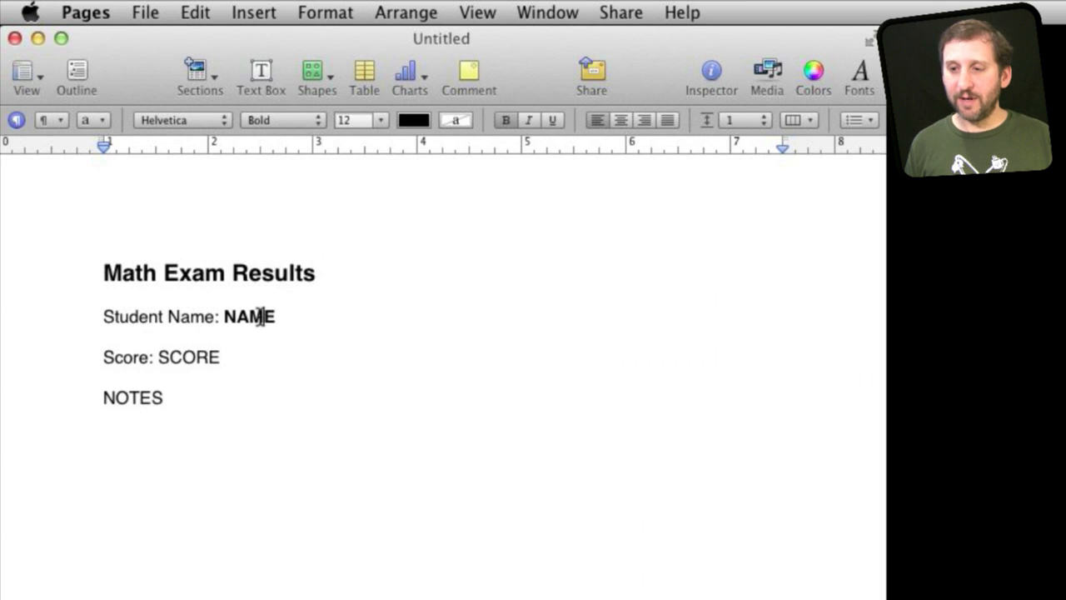
double_click(260, 318)
double_click(185, 354)
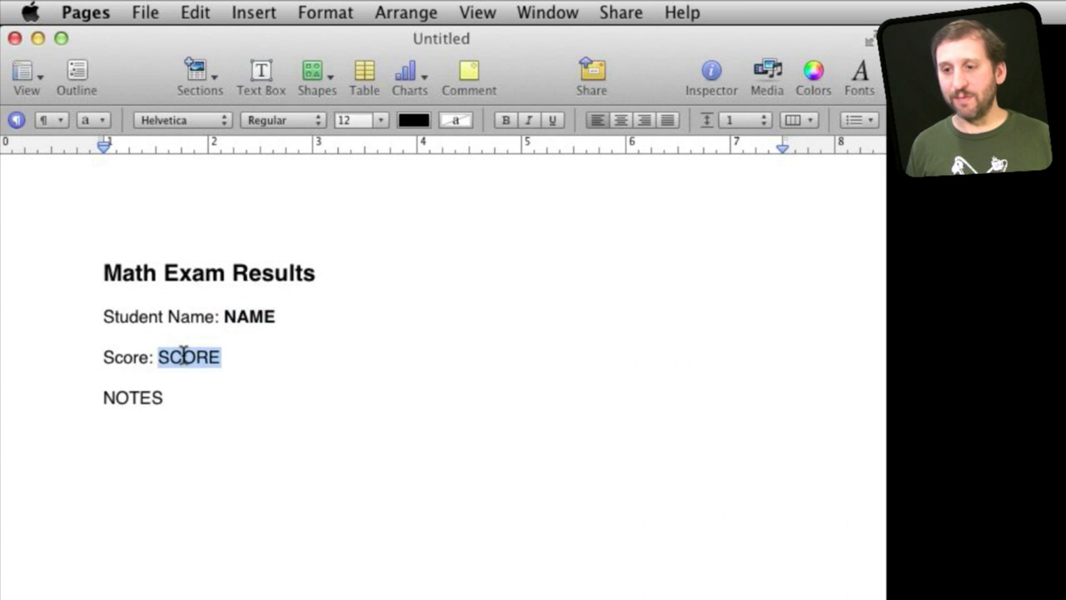
double_click(121, 394)
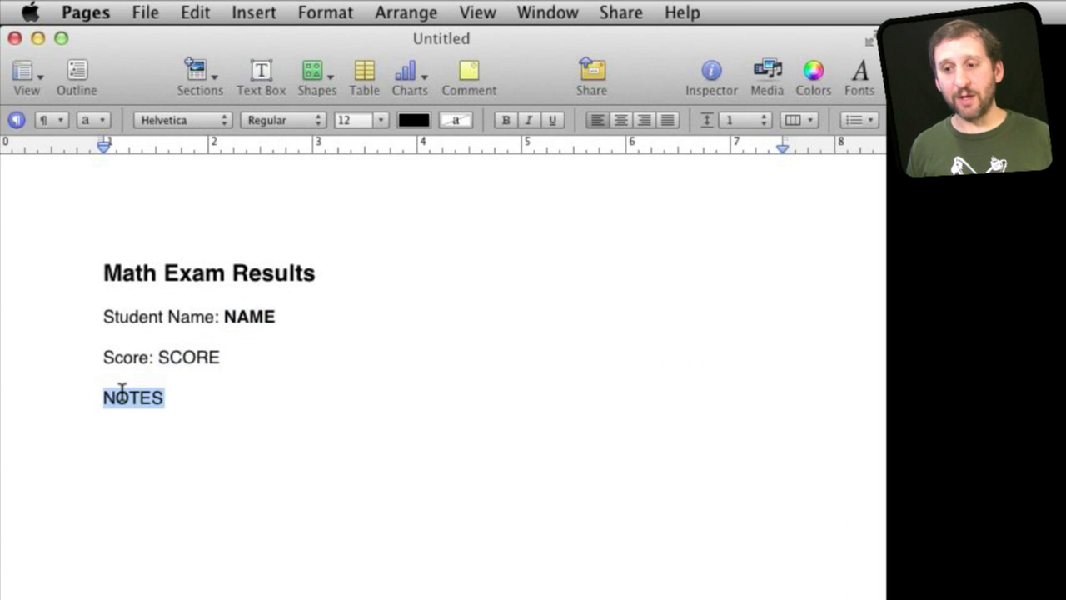
left_click(204, 356)
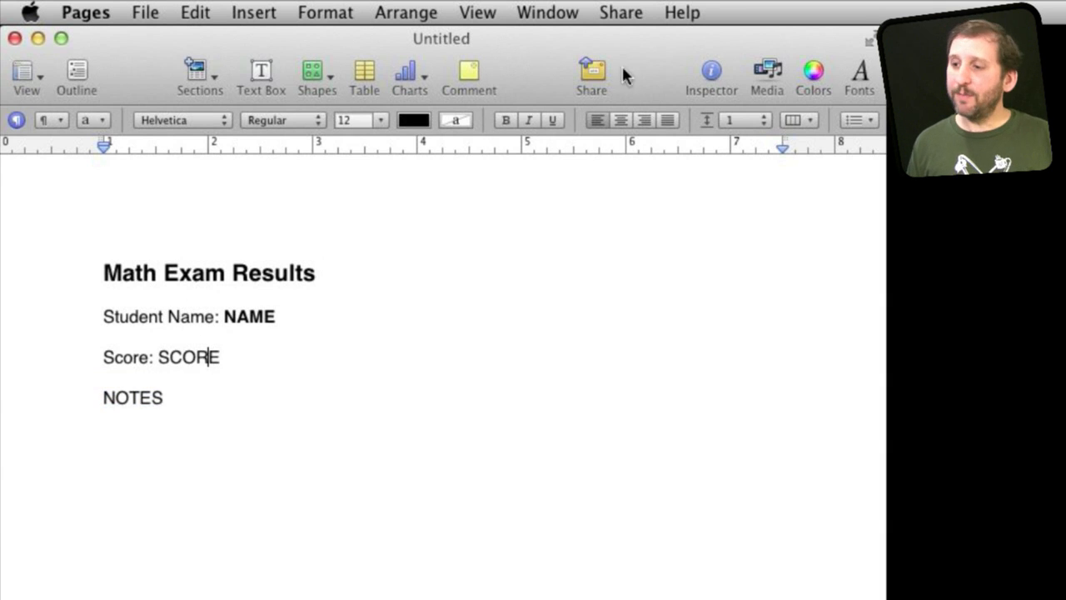
Step: Bring up the mail merge settings of the Link inspector for the Math Exam Results document
left_click(715, 75)
left_click_drag(815, 168, 787, 147)
left_click(794, 158)
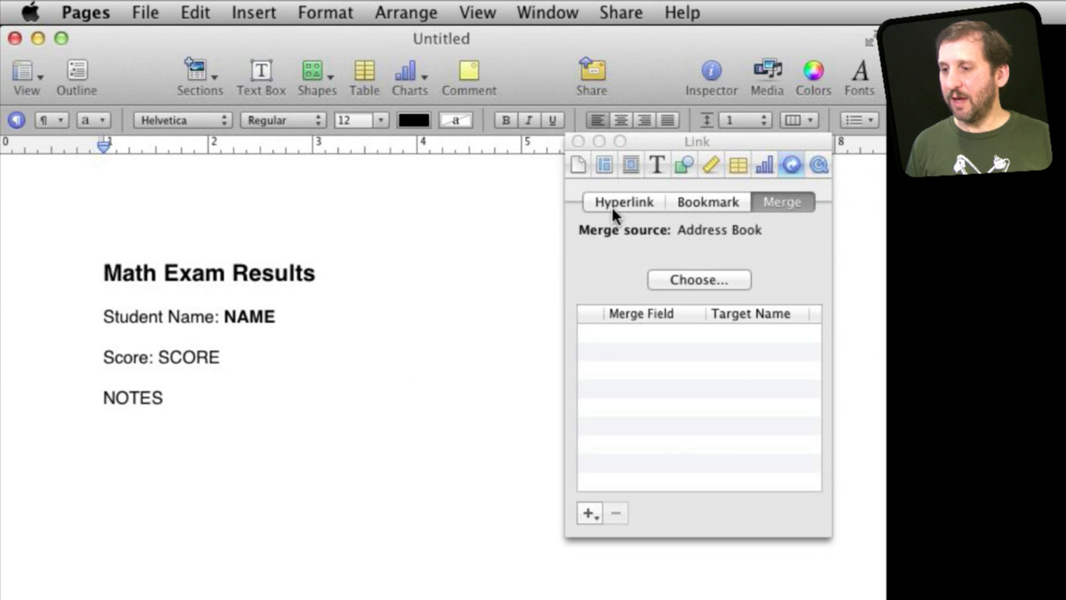
left_click(654, 205)
left_click(687, 201)
left_click(788, 204)
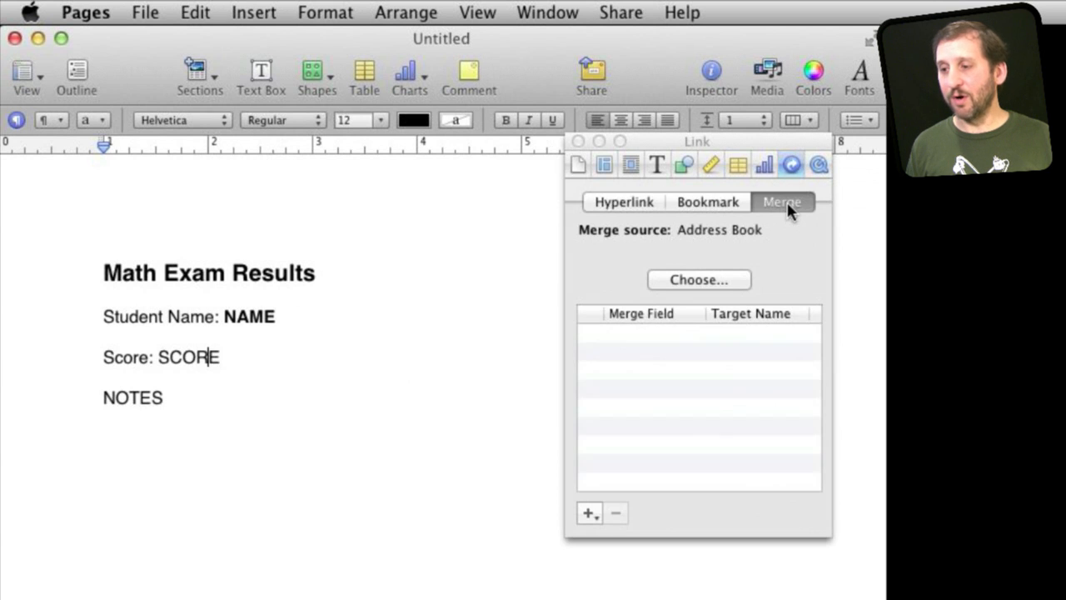
Step: Set the merge source to the Numbers document Math Exam Scores.numbers from the Desktop, using Sheet 1 - Table 1
double_click(249, 321)
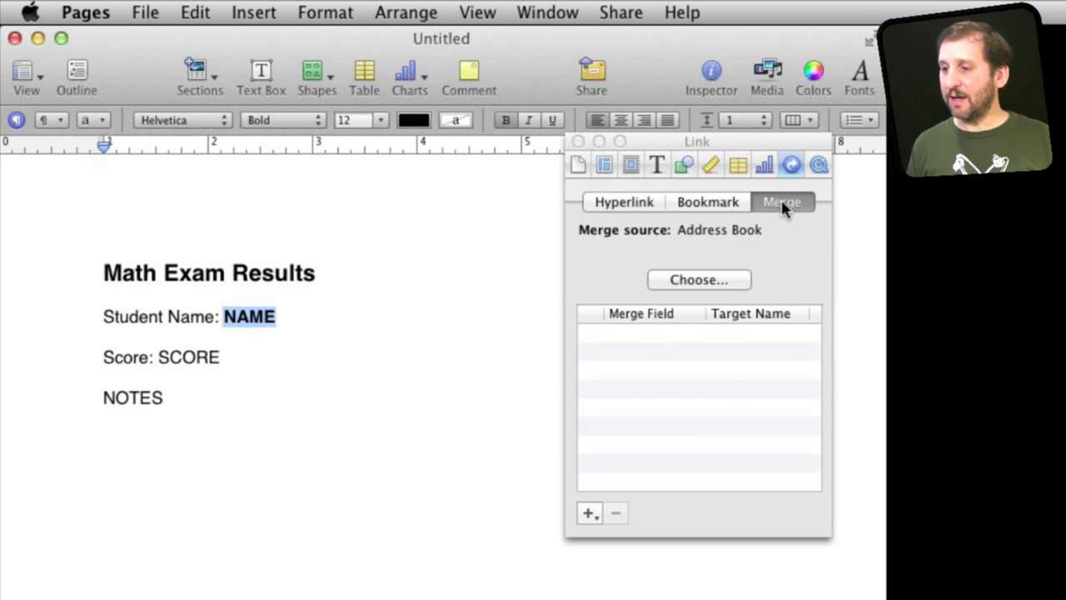
left_click(687, 279)
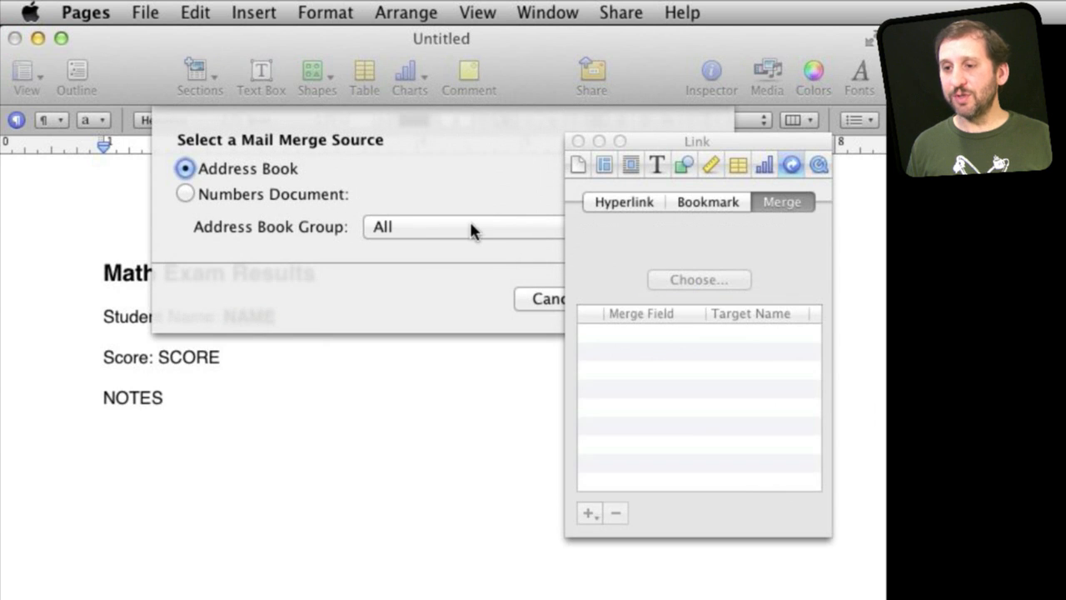
left_click(277, 199)
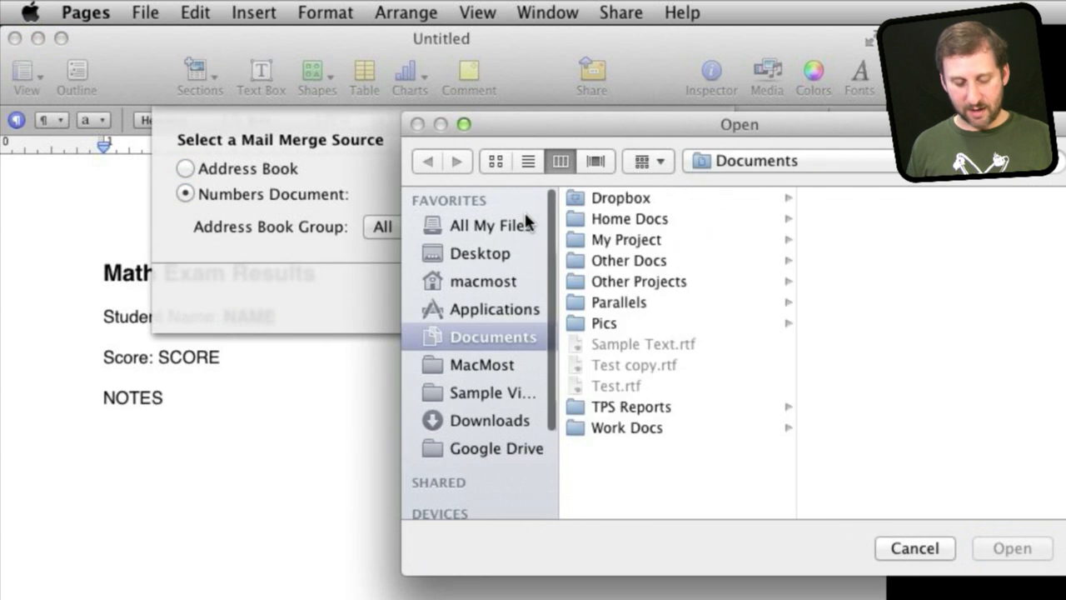
left_click(492, 254)
left_click(673, 199)
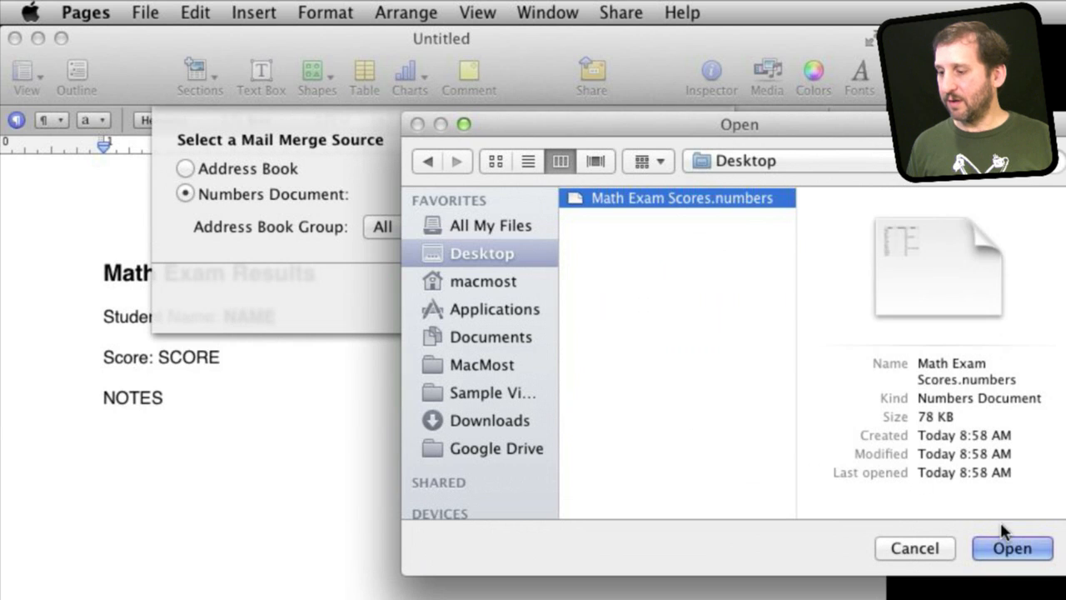
left_click(1012, 552)
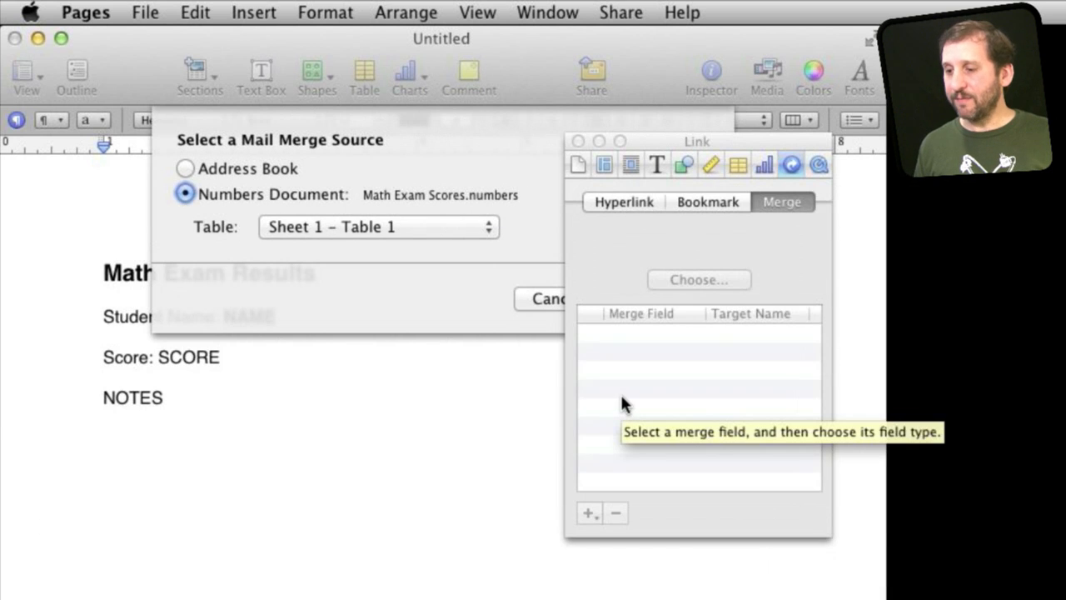
left_click_drag(651, 142, 802, 144)
left_click(667, 298)
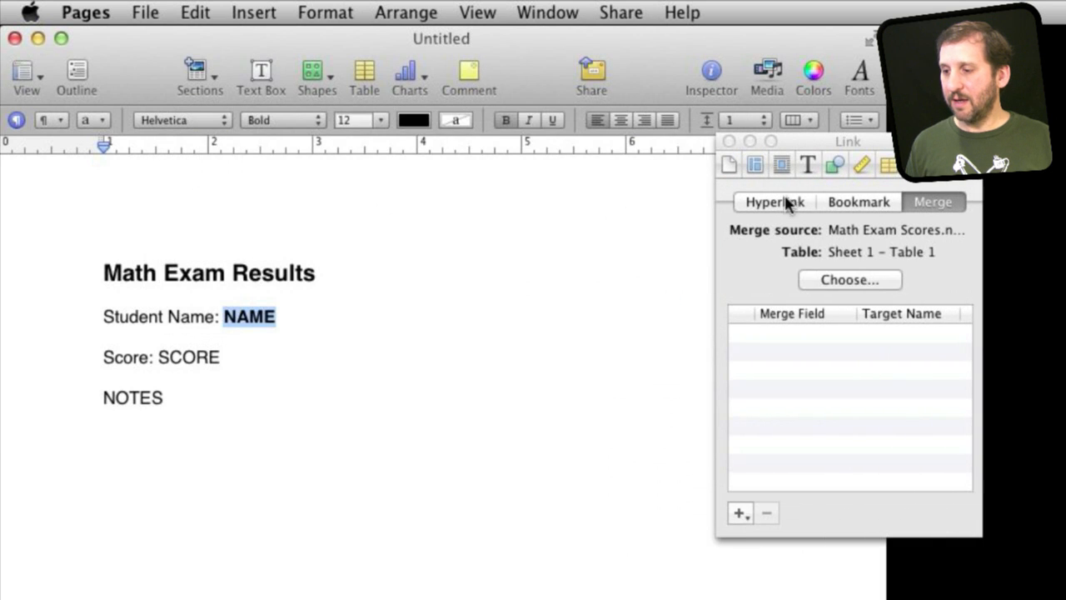
Step: Turn the NAME placeholder into a merge field targeting the Name column
left_click_drag(829, 136, 620, 118)
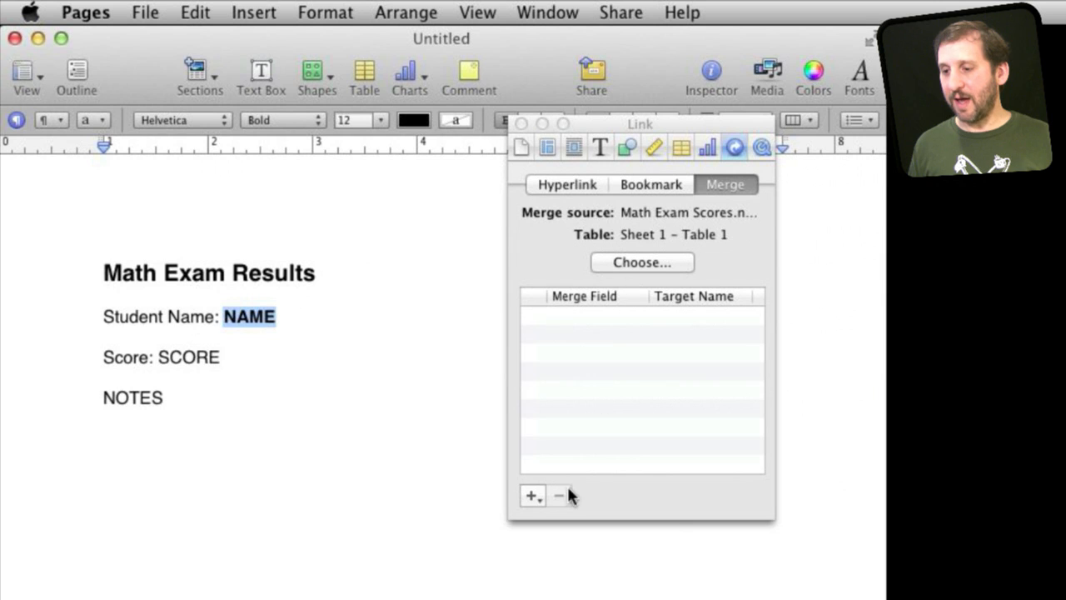
left_click(531, 498)
left_click(545, 496)
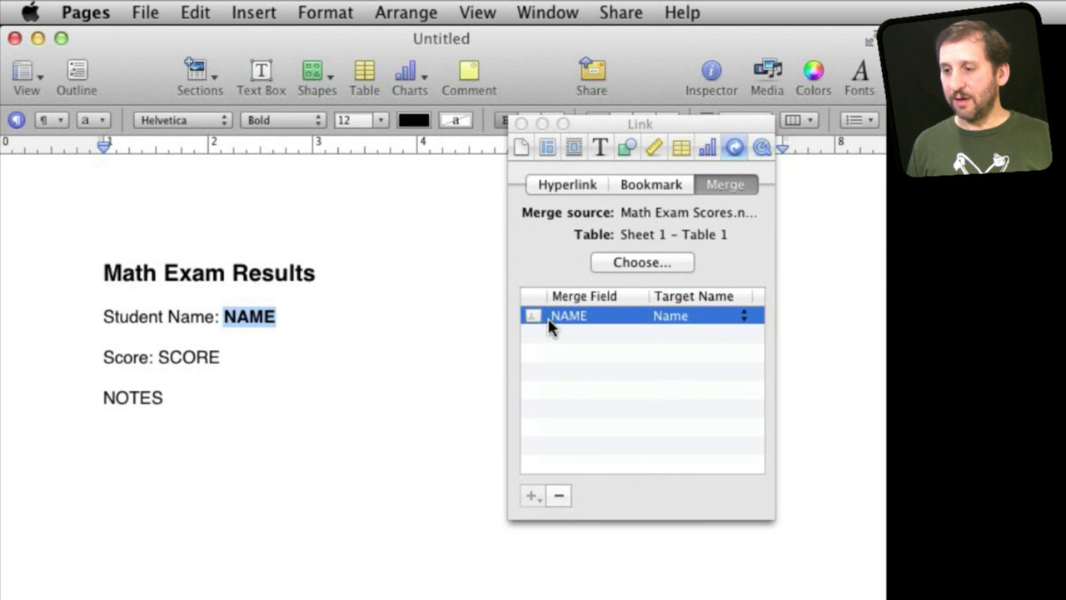
left_click(735, 323)
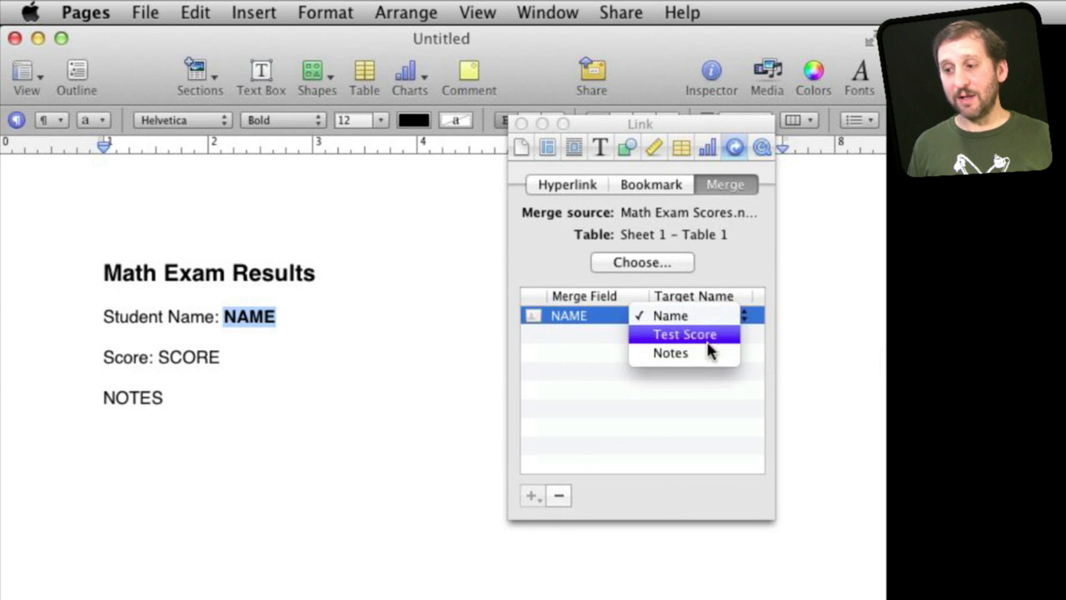
left_click(710, 396)
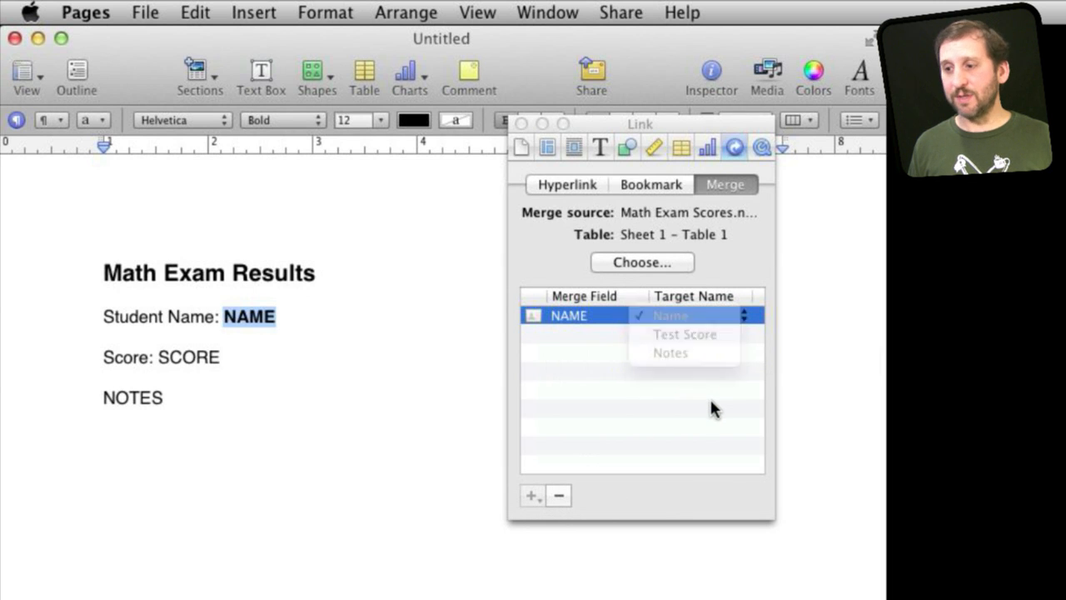
Step: Add a merge field for the SCORE placeholder and set its target to Test Score
left_click(204, 346)
double_click(186, 357)
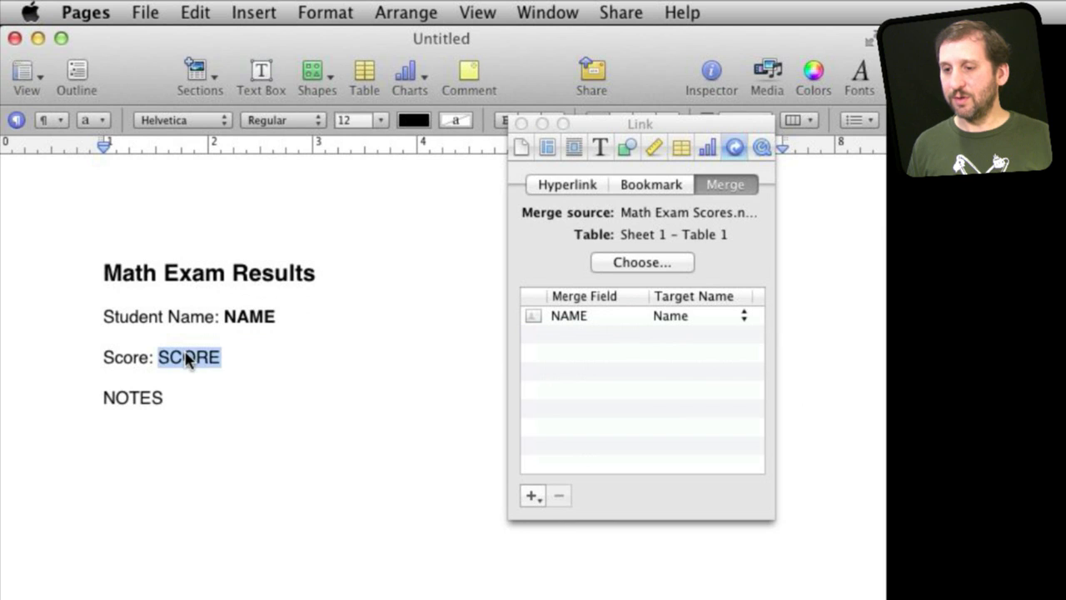
left_click(531, 495)
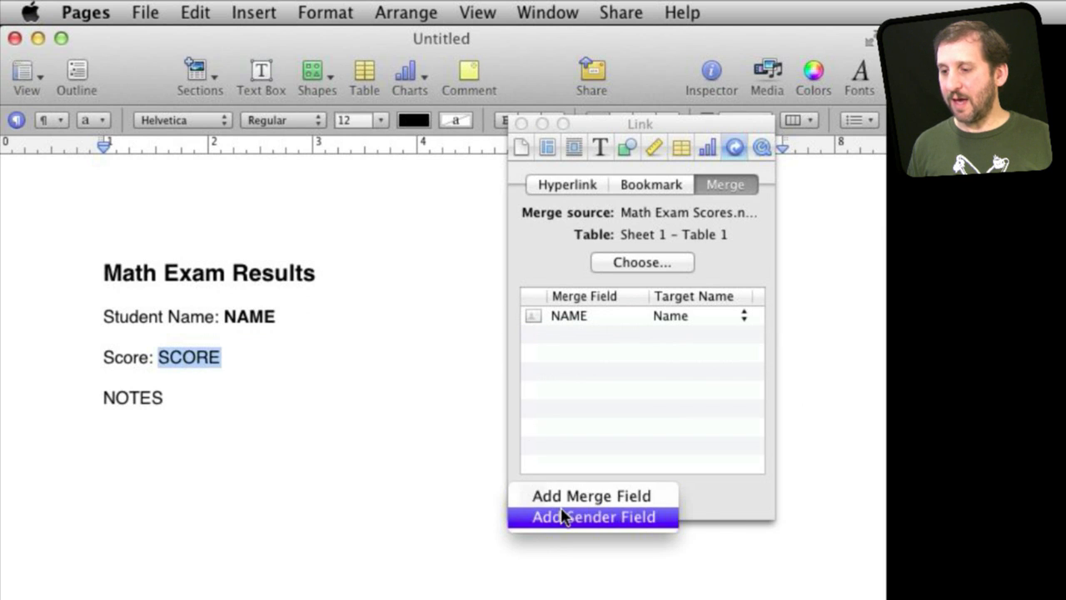
left_click(565, 495)
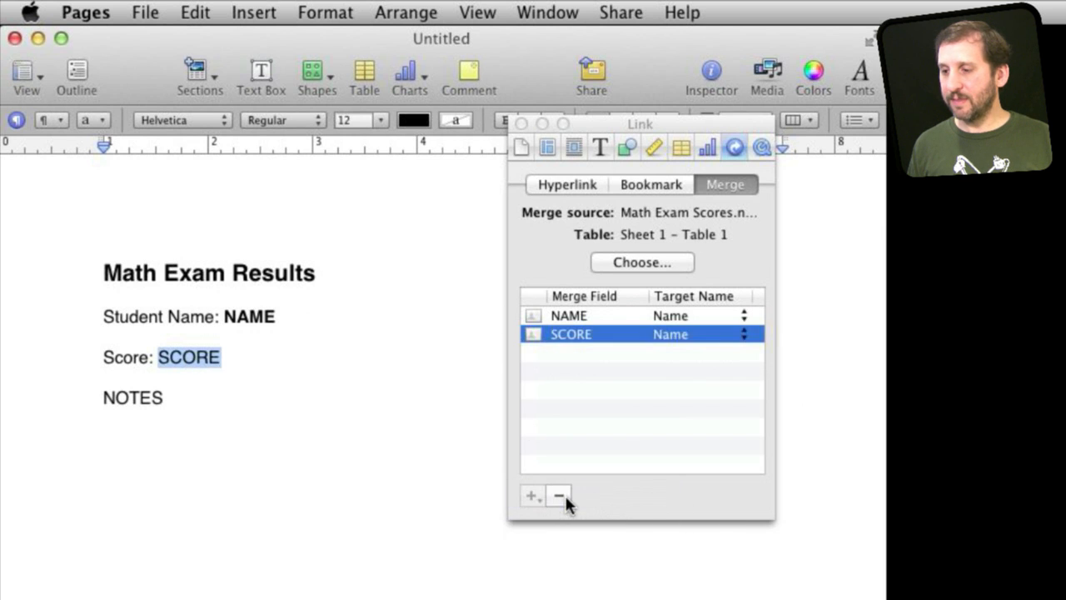
left_click(735, 337)
left_click(713, 353)
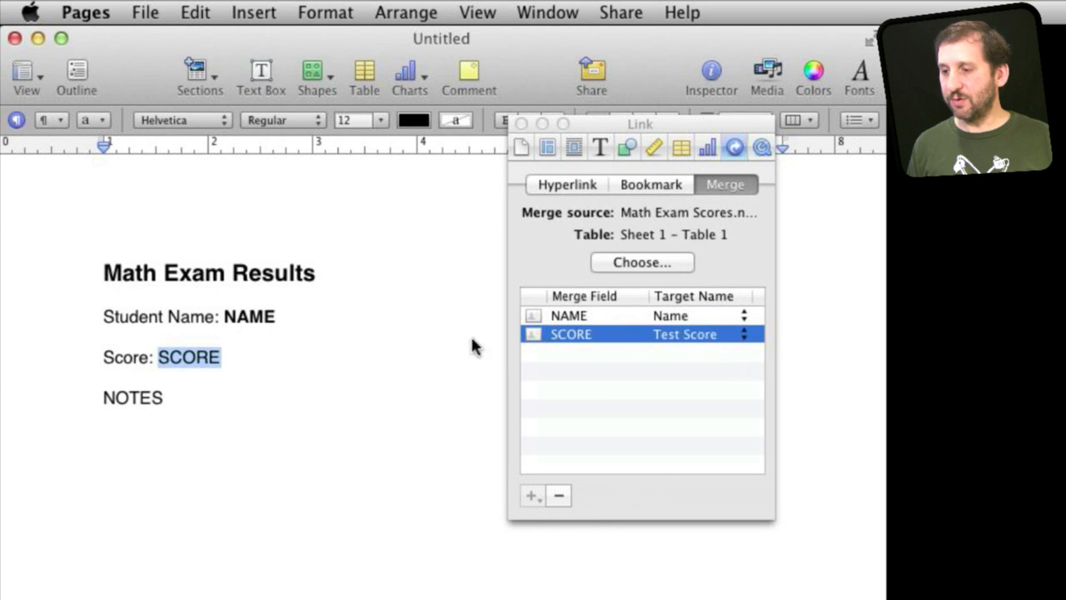
Step: Add a merge field for the NOTES placeholder and set its target to Notes
double_click(115, 398)
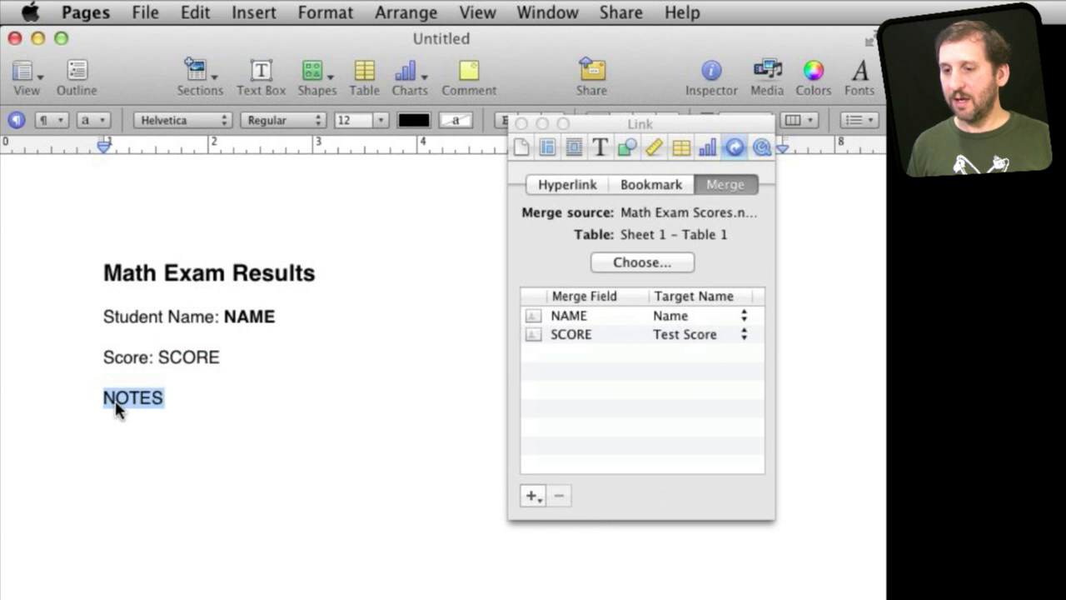
left_click(530, 496)
left_click(583, 496)
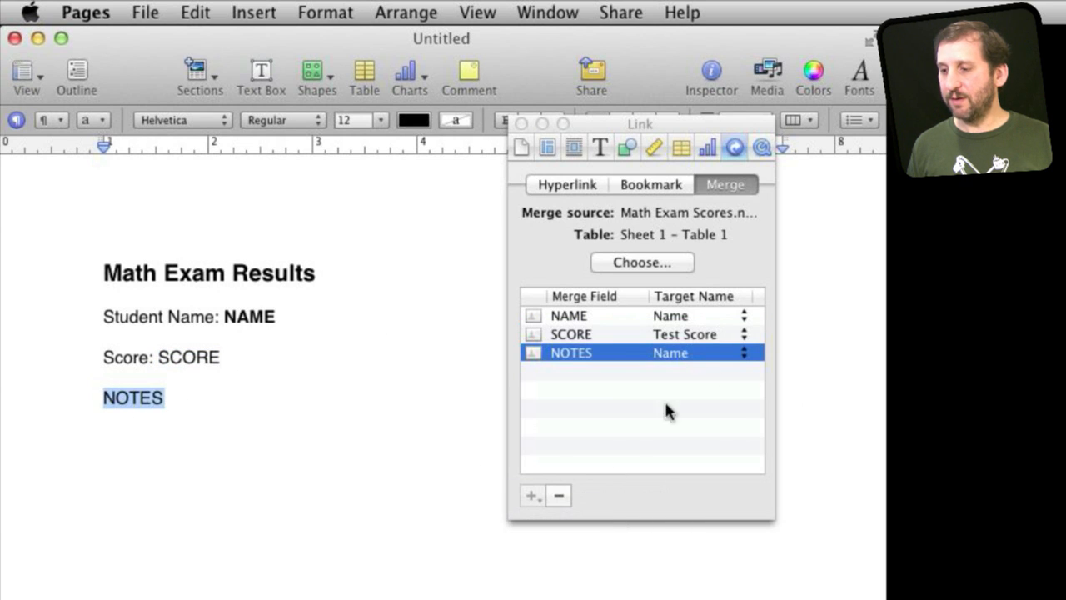
left_click(718, 353)
left_click(694, 388)
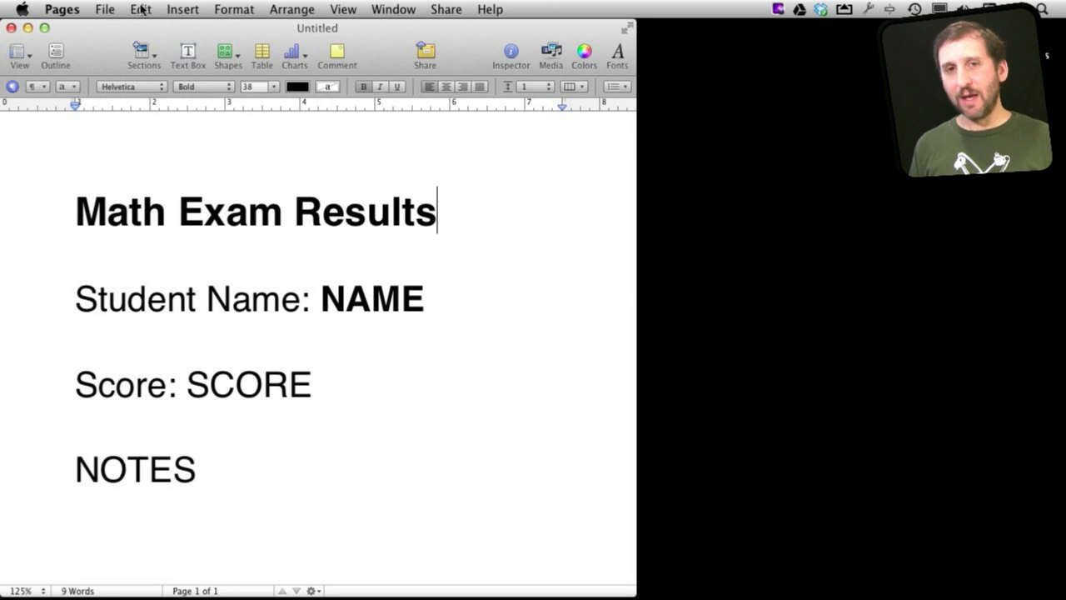
Step: Run the mail merge from Math Exam Scores.numbers with Send to Printer as the output, checking the merge field mapping first
left_click(140, 9)
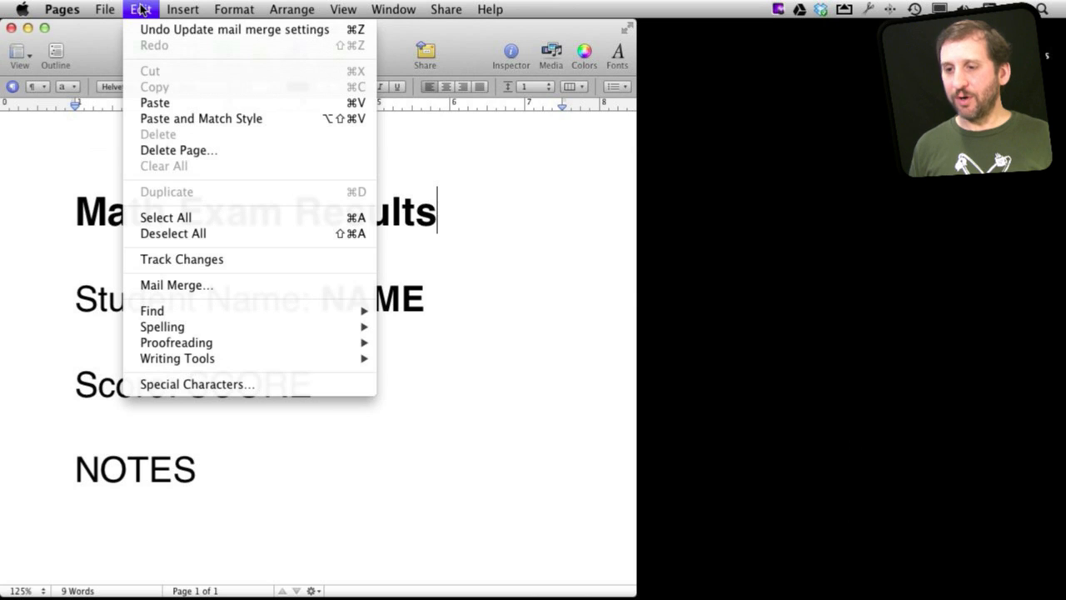
left_click(171, 285)
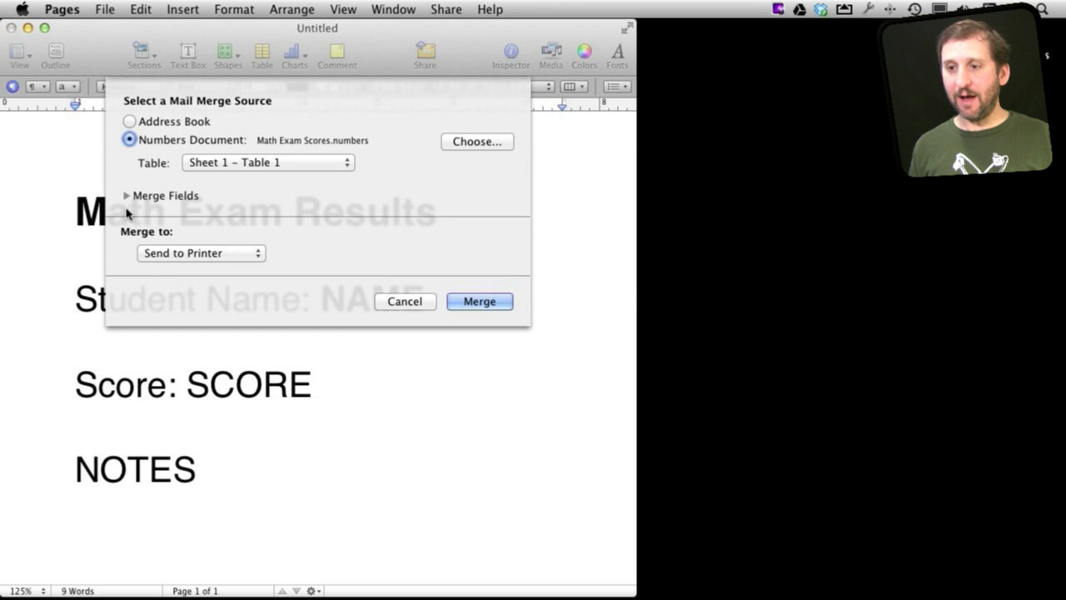
left_click(126, 196)
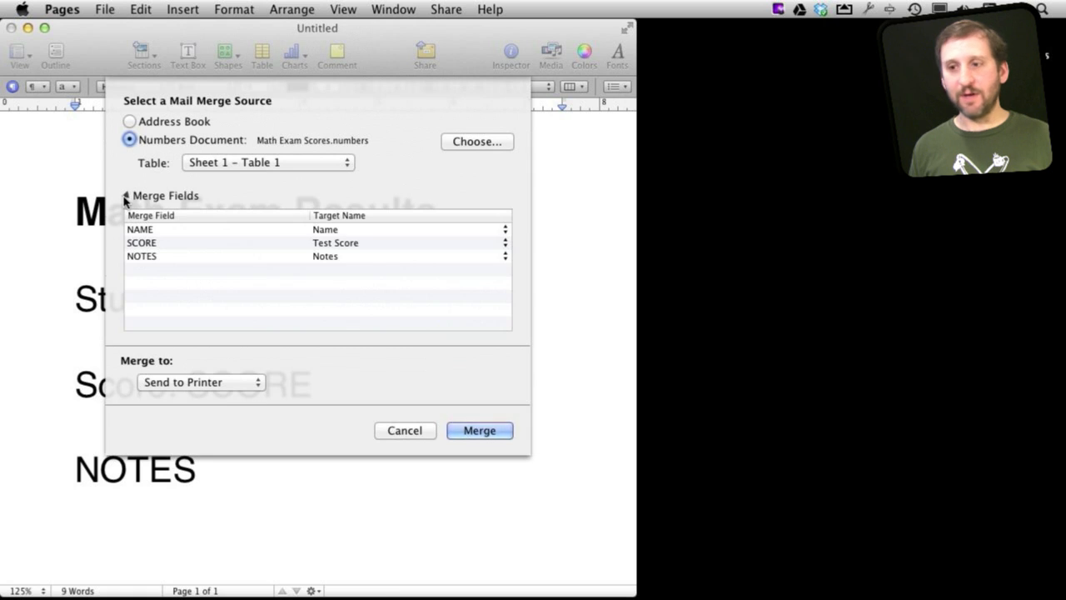
left_click(126, 196)
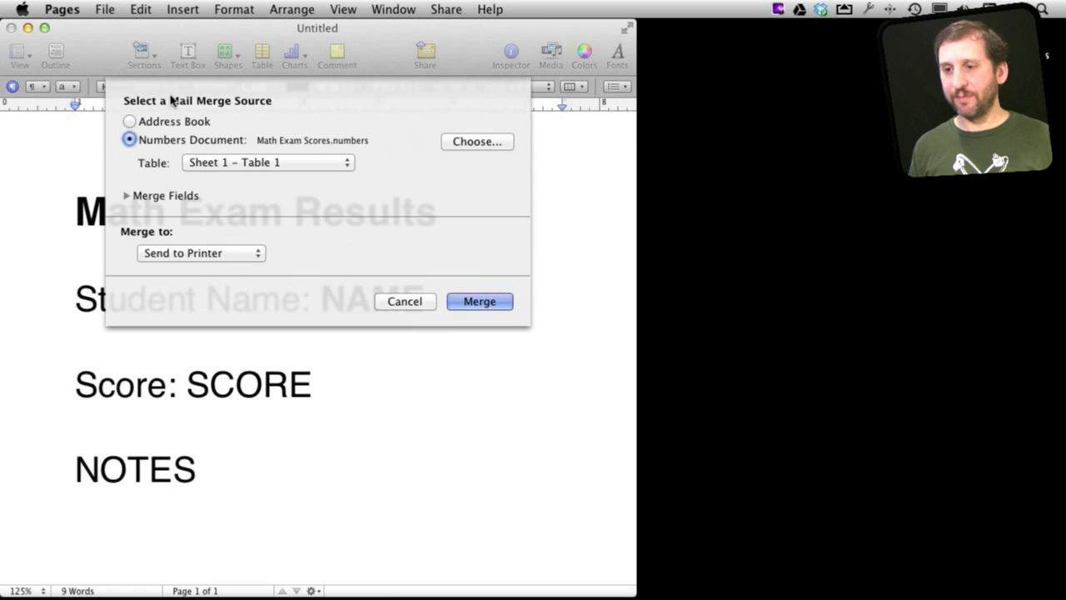
left_click(186, 253)
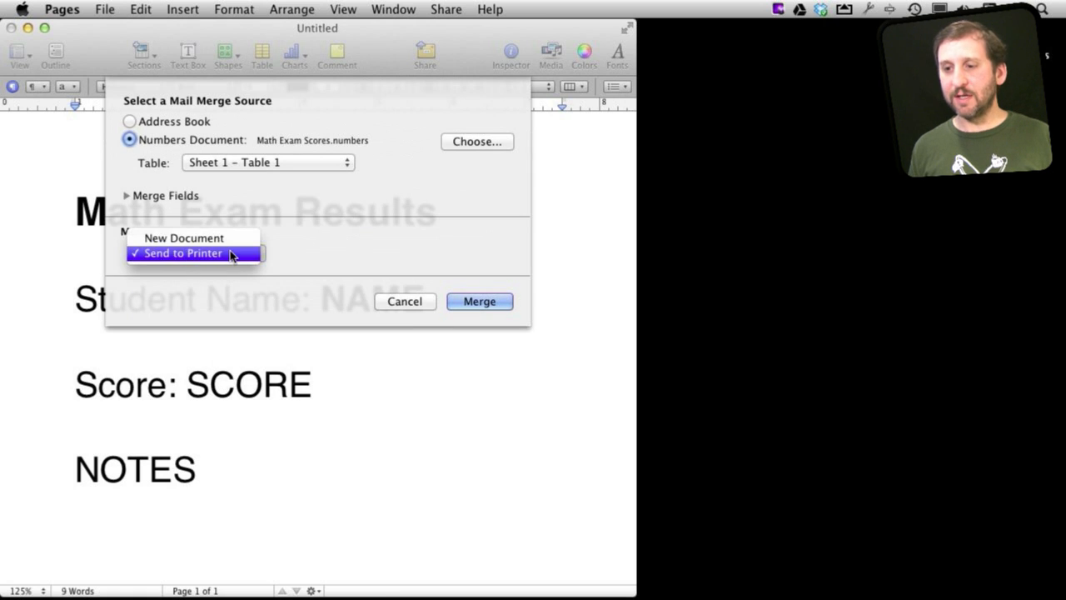
left_click(331, 253)
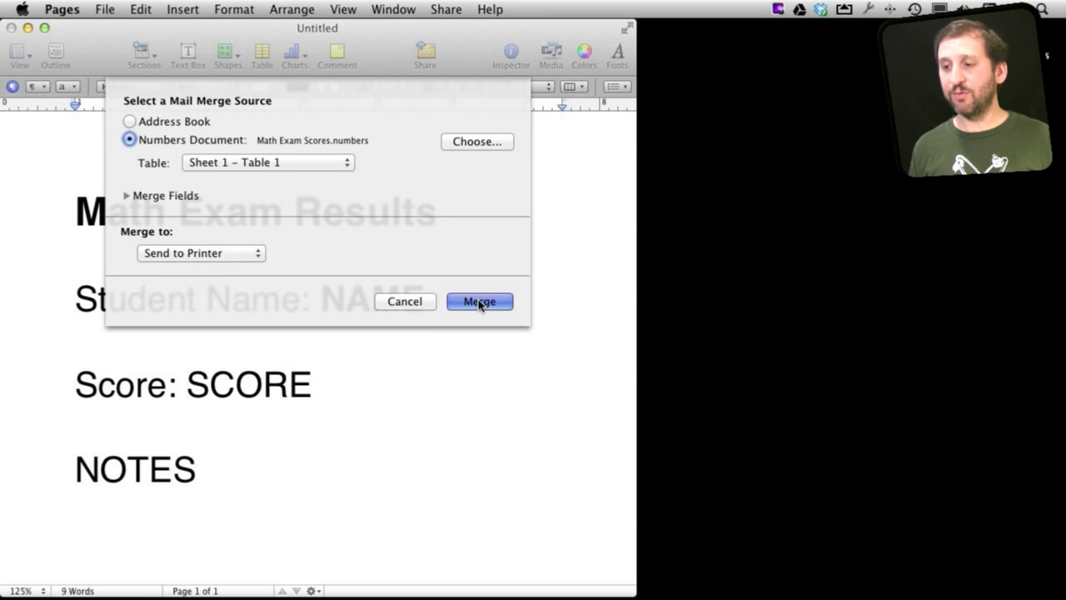
left_click(479, 302)
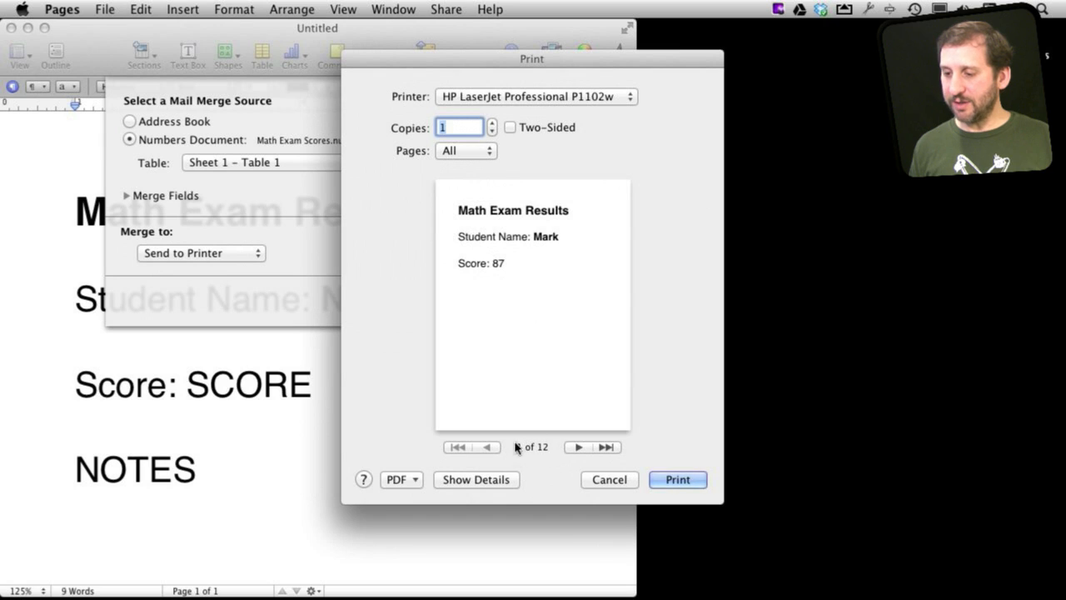
Step: Page through the merged letters in the print preview and look at the available PDF output options
left_click(579, 447)
left_click(579, 447)
left_click(579, 448)
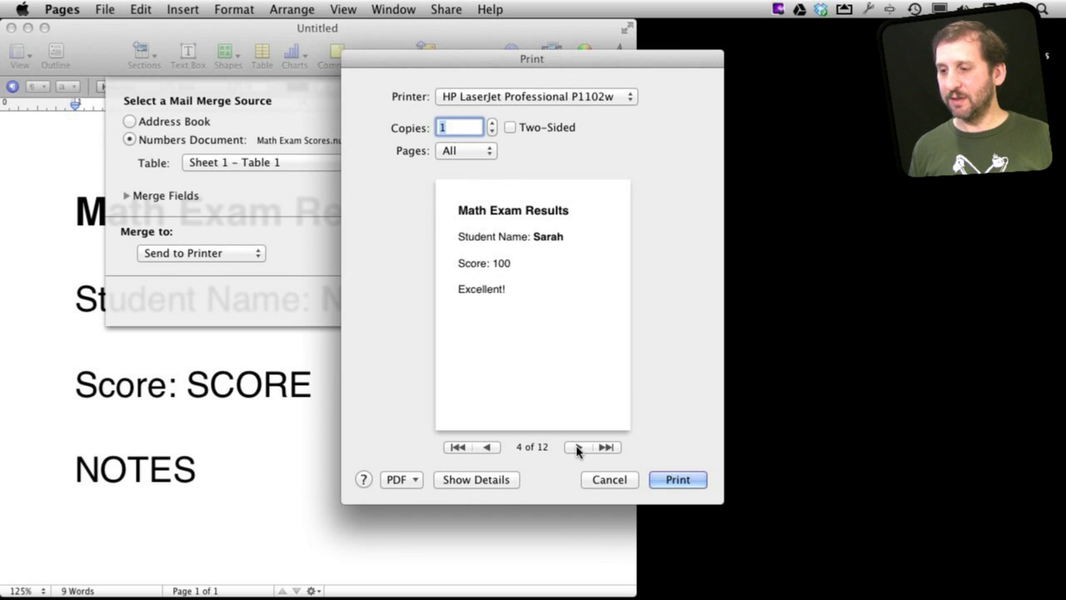
left_click(578, 448)
left_click(579, 447)
left_click(578, 448)
left_click(579, 447)
left_click(578, 447)
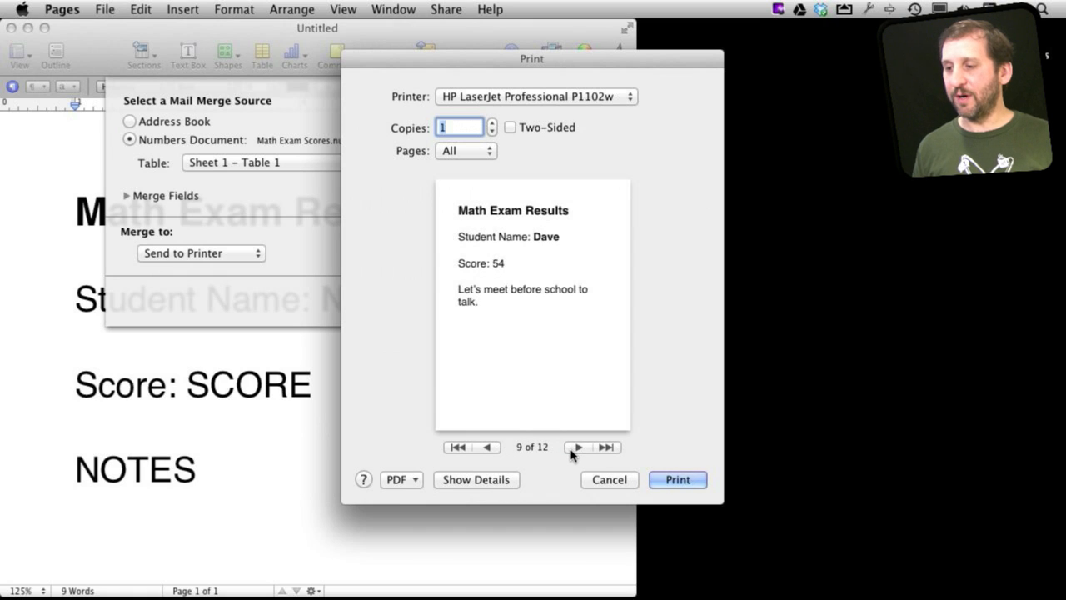
left_click(578, 447)
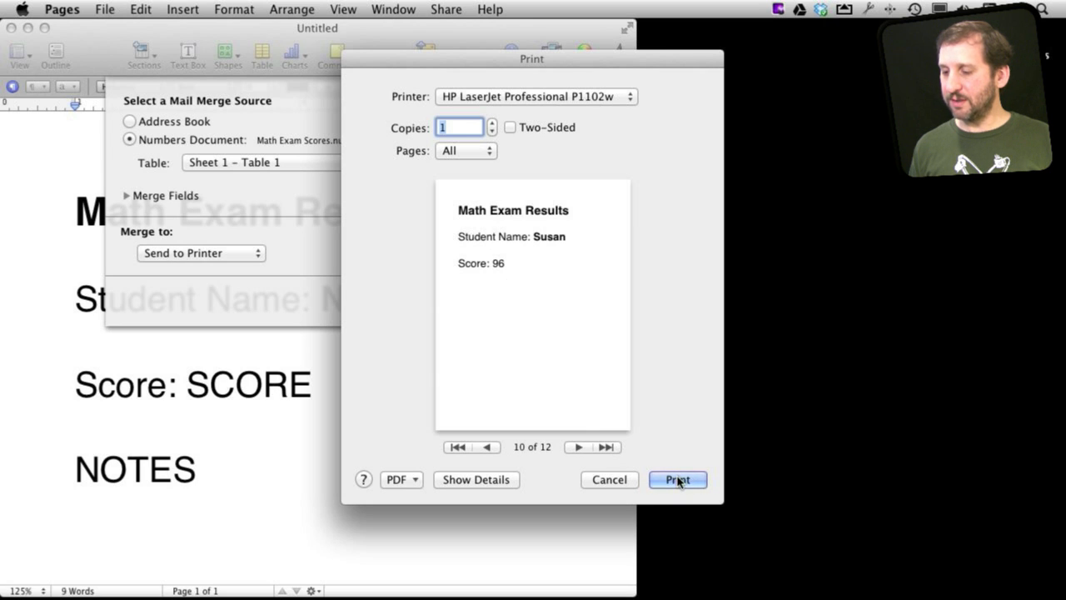
left_click(401, 479)
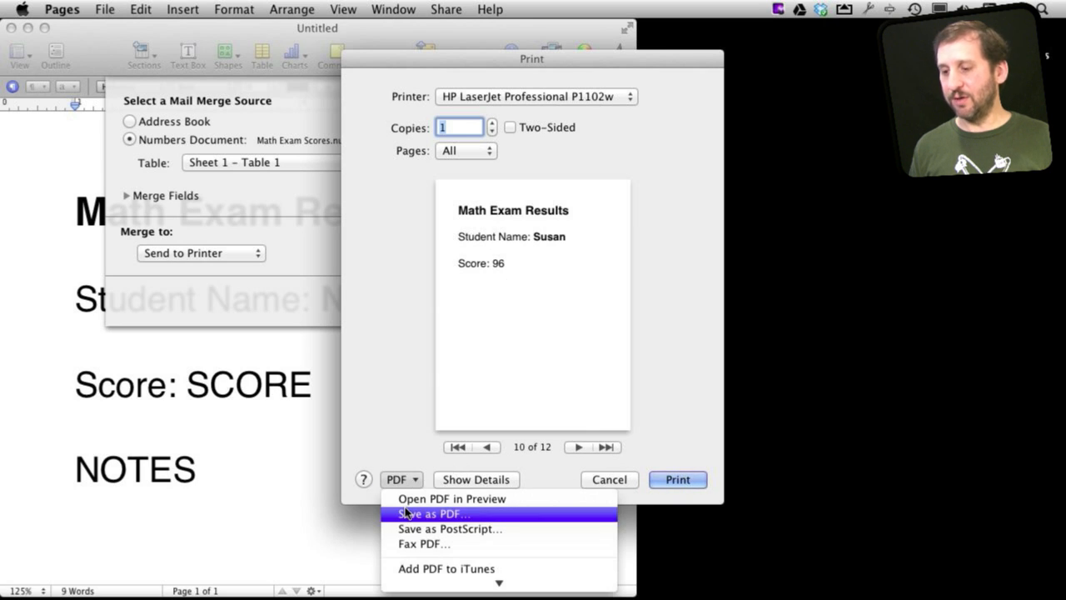
left_click(387, 378)
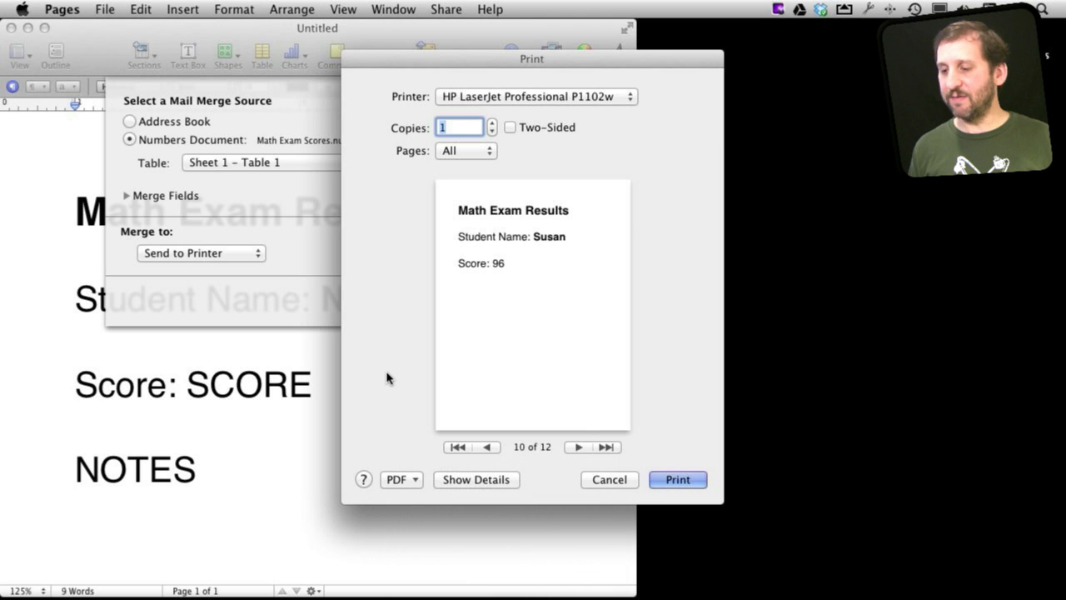